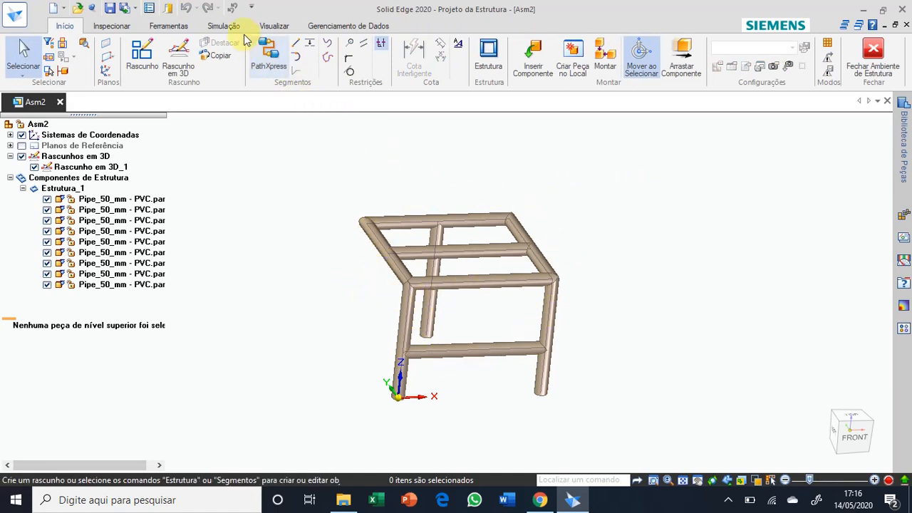
Create a linear static study (Estático Linear) with a beam mesh (Viga) and define the whole pipe frame as its geometry.
left_click(224, 26)
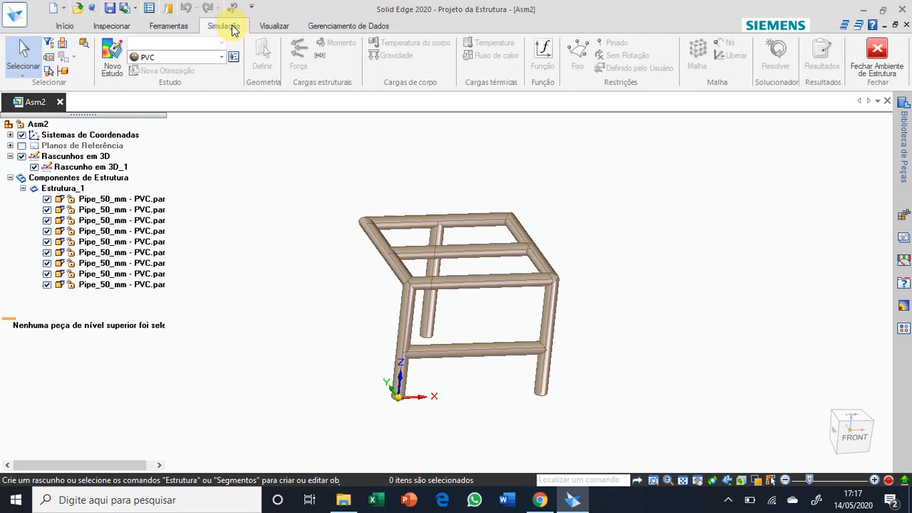
left_click(112, 54)
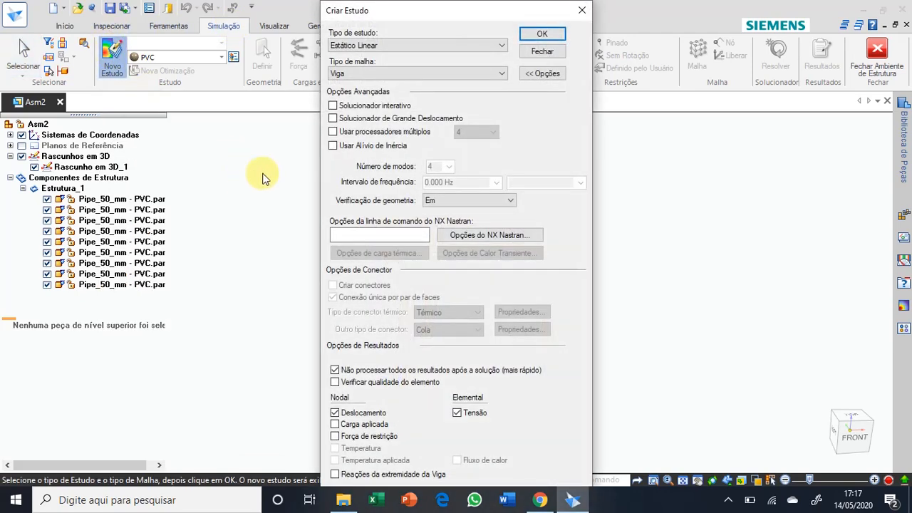
left_click(369, 47)
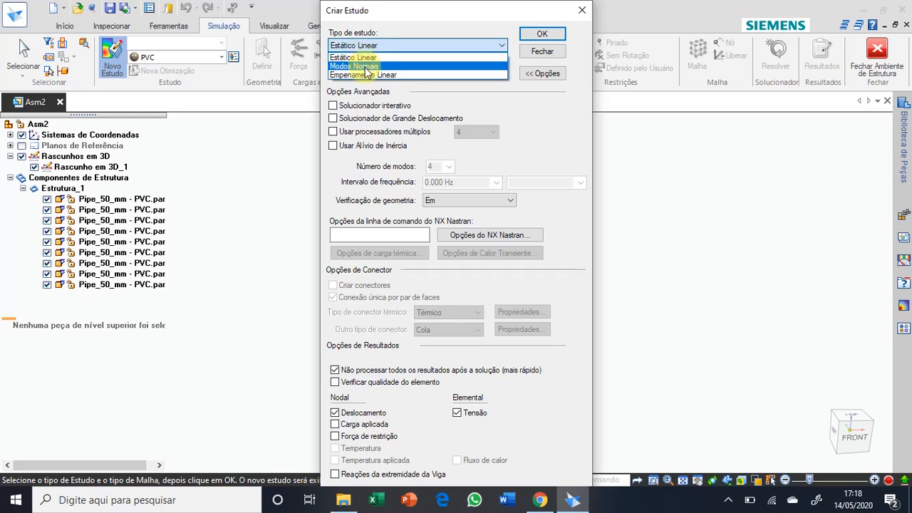
left_click(371, 59)
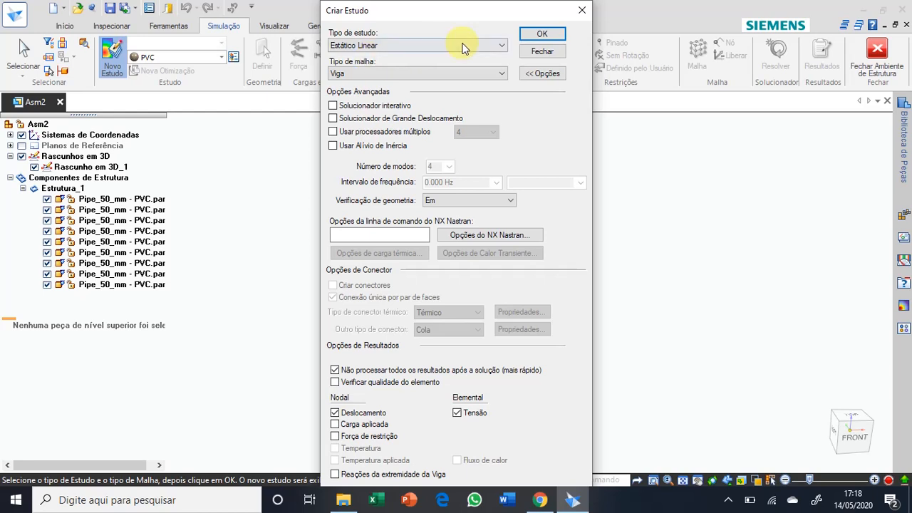
left_click(535, 37)
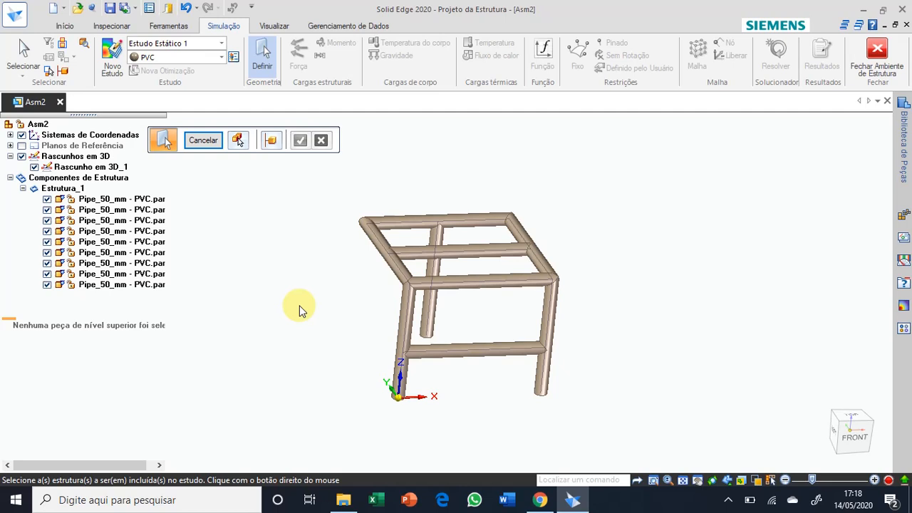
left_click(372, 246)
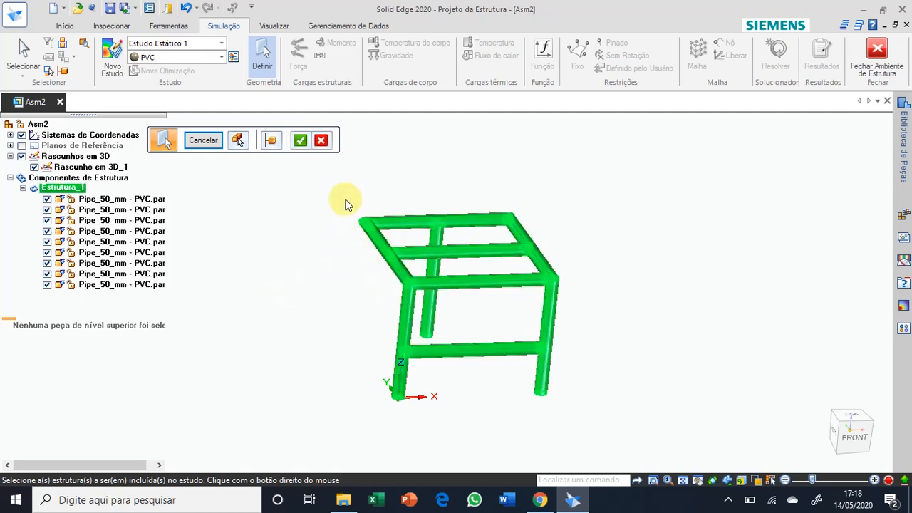
left_click(304, 148)
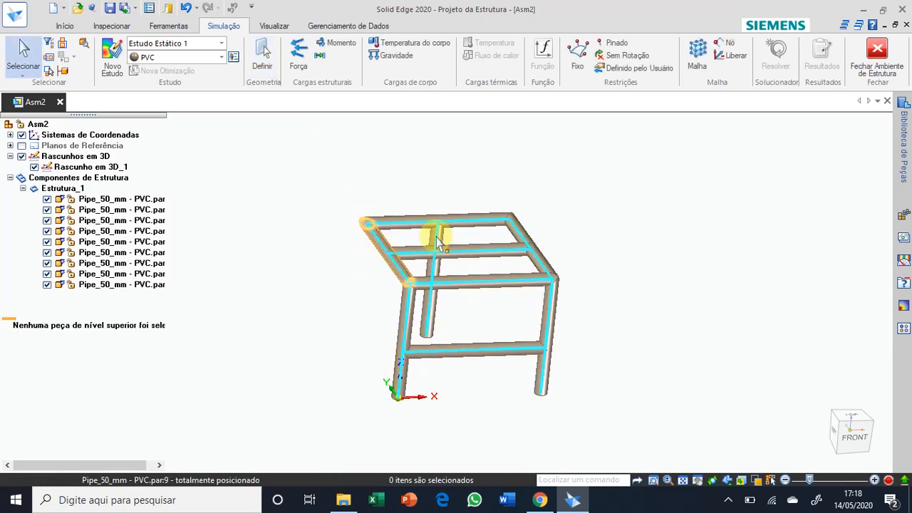
Start a fixed constraint (Fixo) with node selection and pick the bottom end node of the front leg farther from the origin.
middle_click_drag(410, 395, 423, 187)
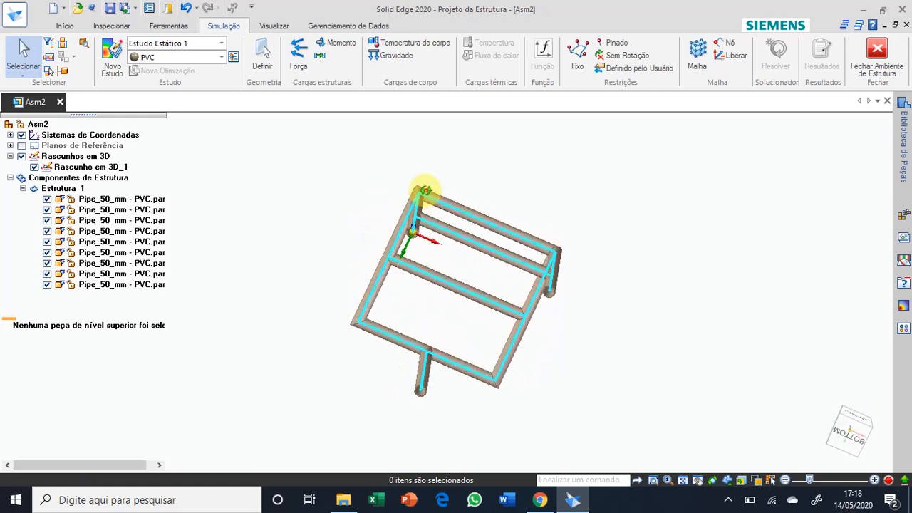
scroll(563, 298, "up", 5)
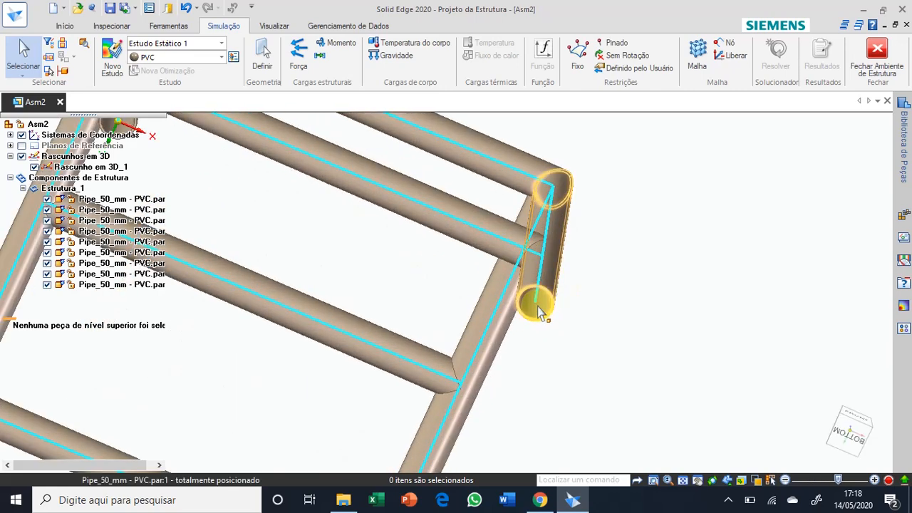
scroll(606, 296, "down", 7)
middle_click_drag(606, 292, 450, 410)
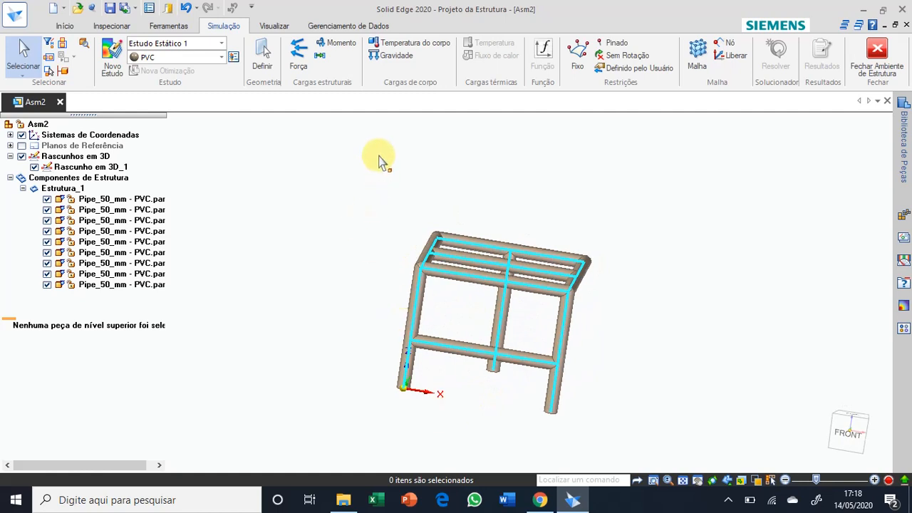
left_click(582, 63)
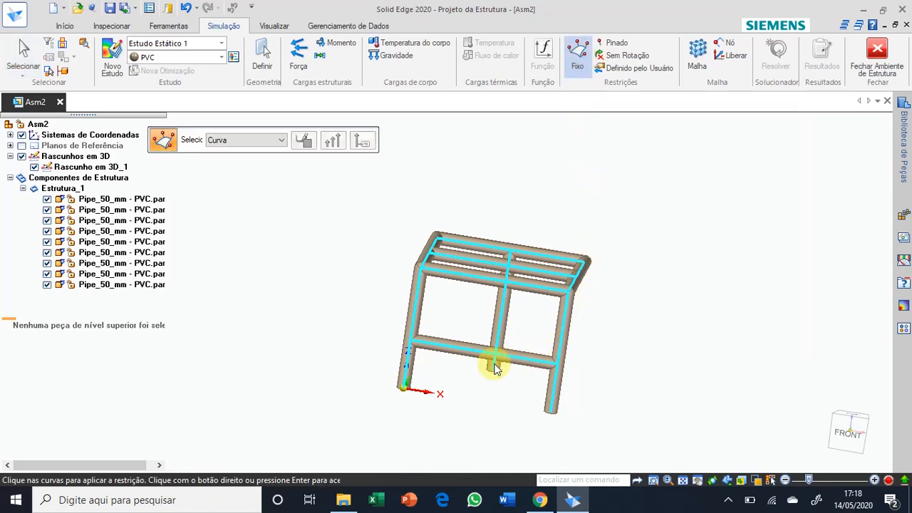
middle_click_drag(472, 374, 497, 189)
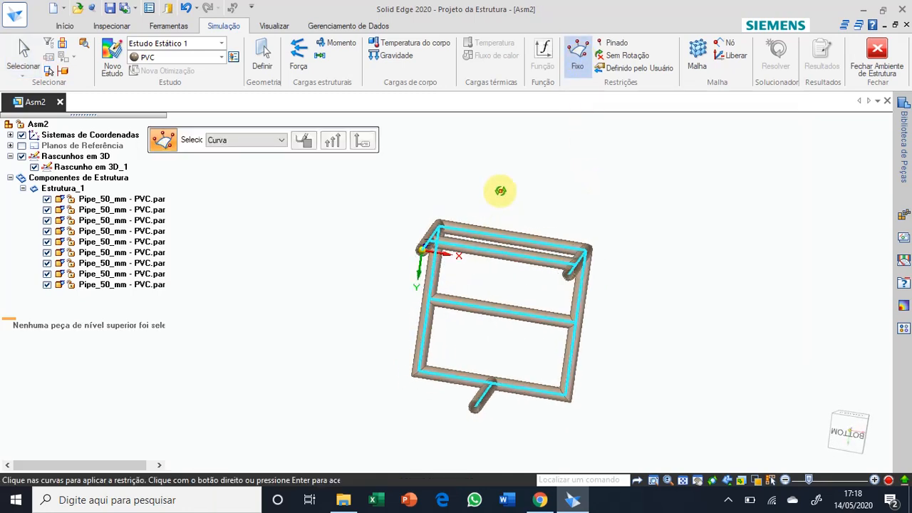
scroll(577, 291, "up", 3)
scroll(577, 291, "up", 3)
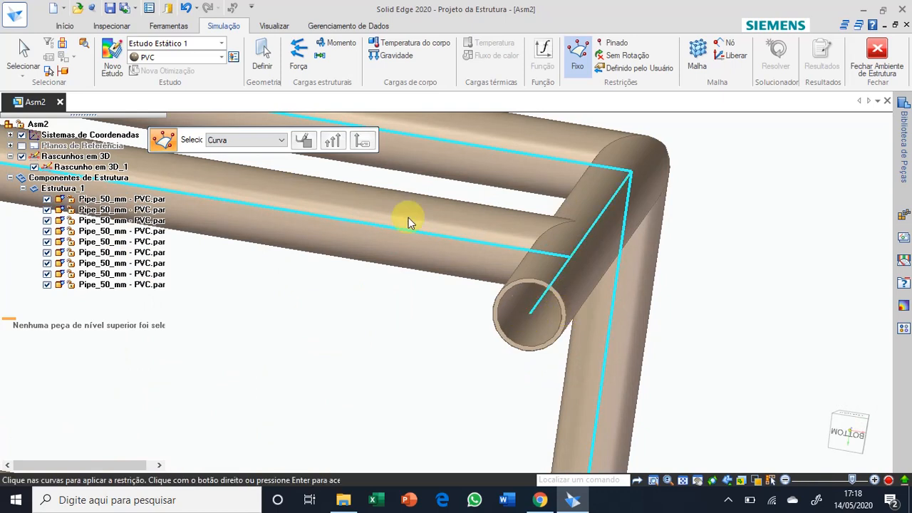
left_click(249, 140)
left_click(242, 149)
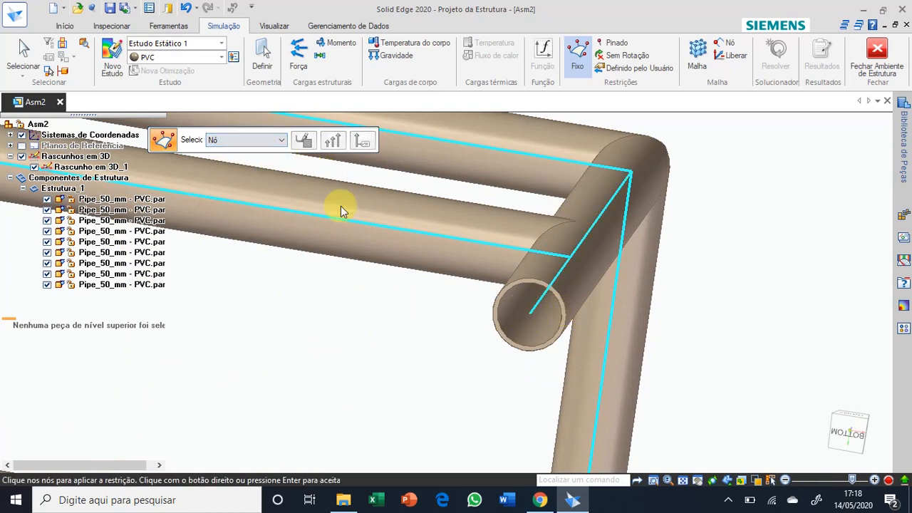
left_click(529, 315)
Add the bottom end nodes of the front leg at the origin and the single rear leg to the fixed constraint.
scroll(662, 319, "down", 4)
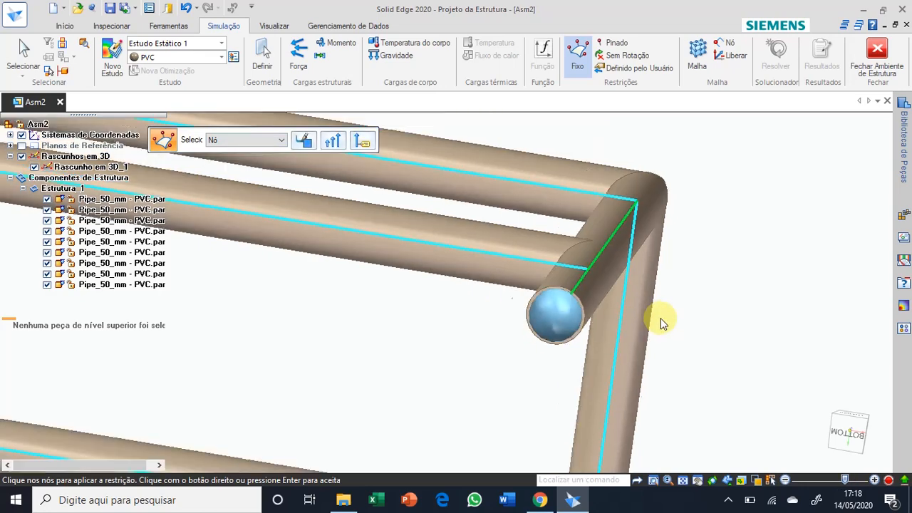
scroll(299, 260, "up", 3)
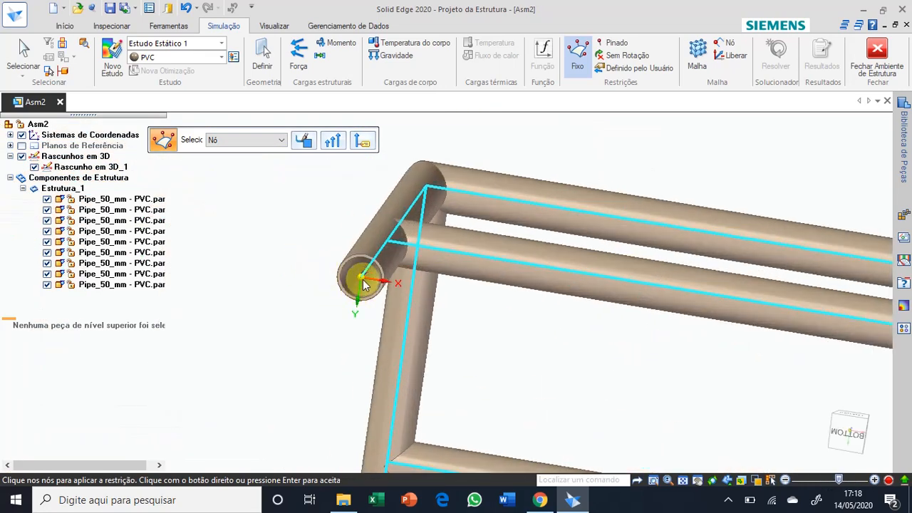
left_click(364, 283)
scroll(349, 228, "down", 4)
scroll(332, 346, "up", 2)
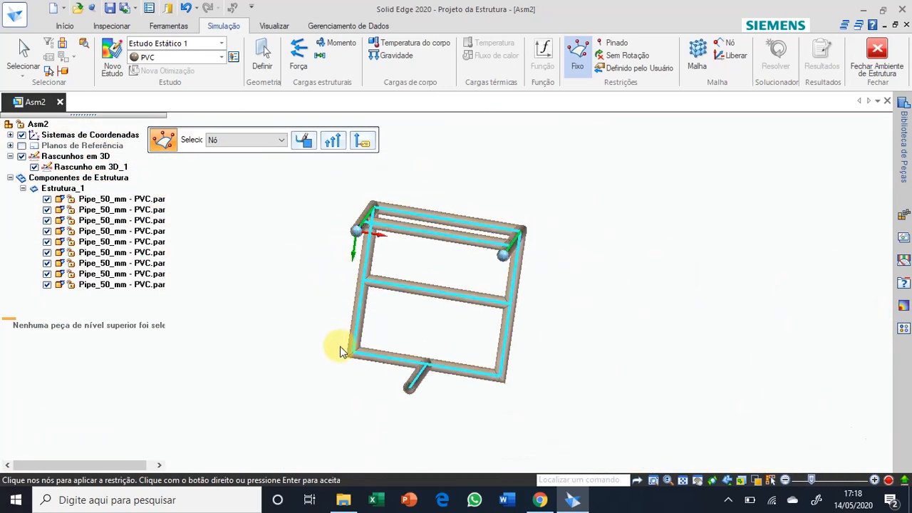
scroll(437, 427, "up", 3)
left_click(452, 397)
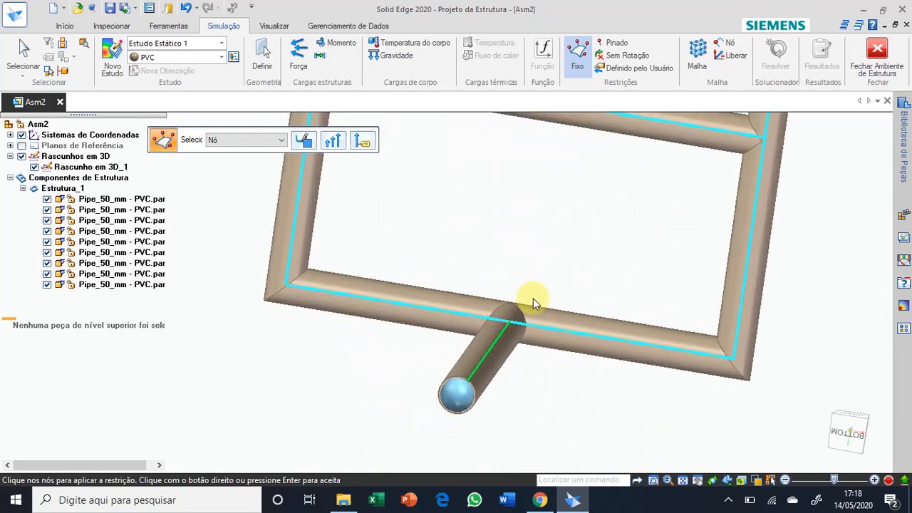
Place a force on the seat's middle crossbar curve and define its direction with the XYZ option Normal à Face.
scroll(512, 297, "up", 1)
middle_click_drag(511, 298, 492, 433)
scroll(492, 421, "down", 3)
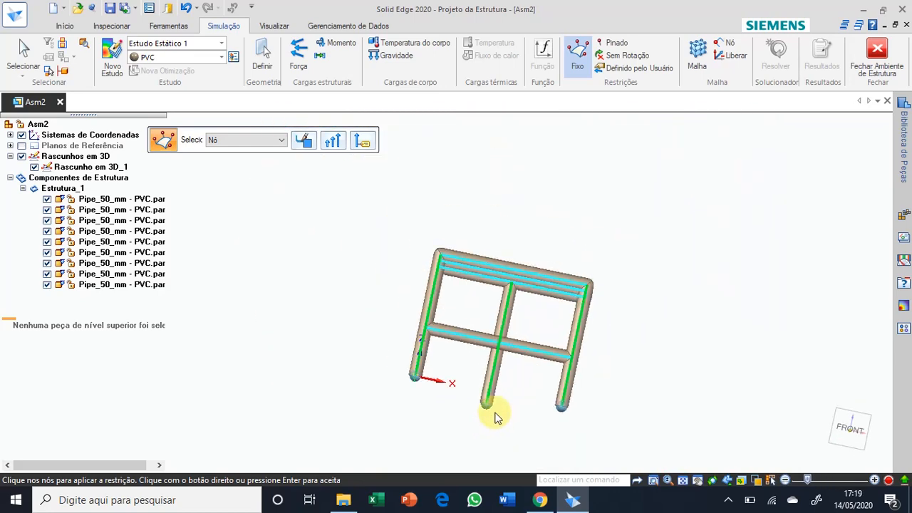
middle_click_drag(490, 401, 466, 447)
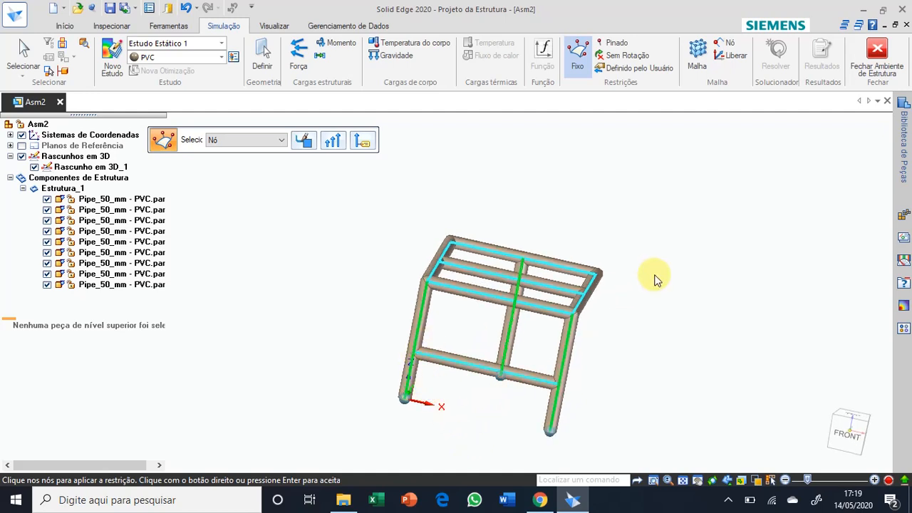
left_click(302, 62)
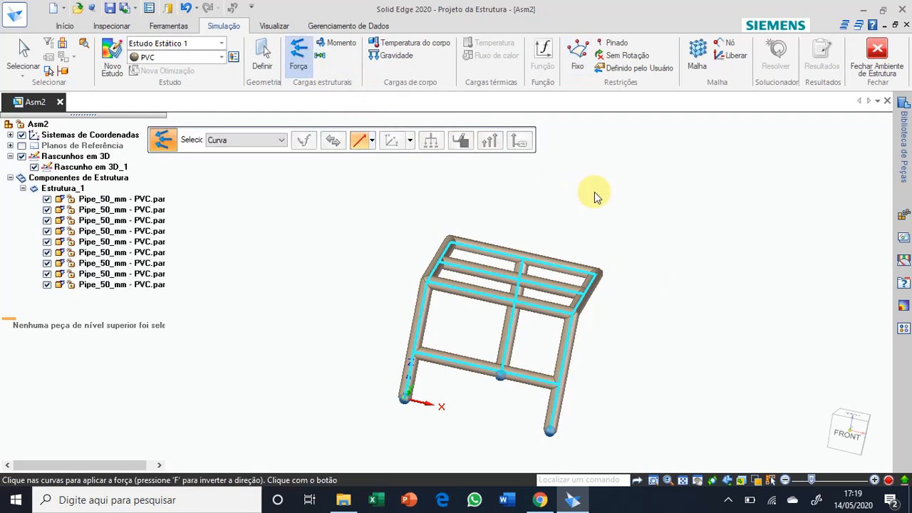
left_click(506, 283)
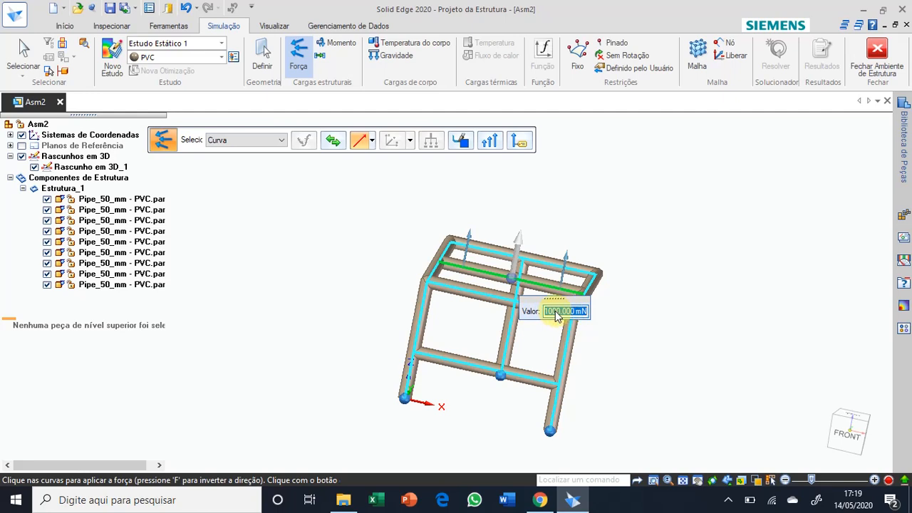
left_click(372, 142)
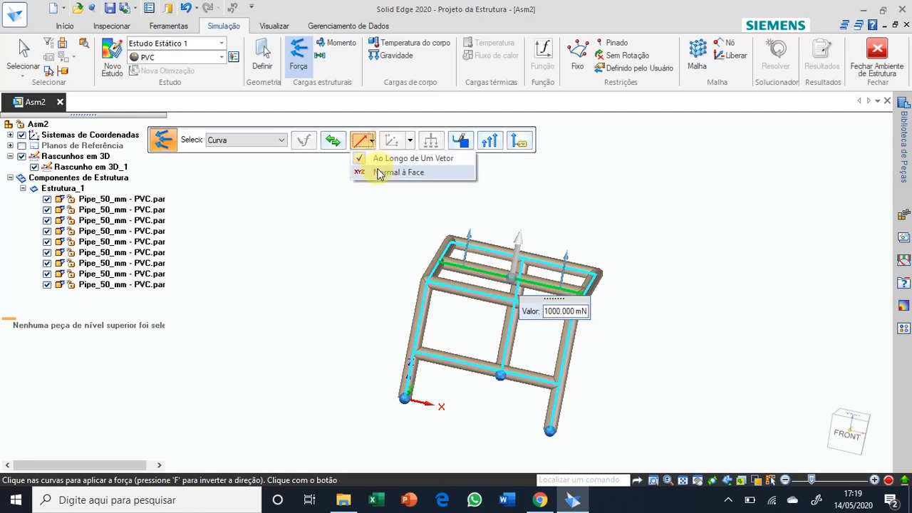
left_click(378, 173)
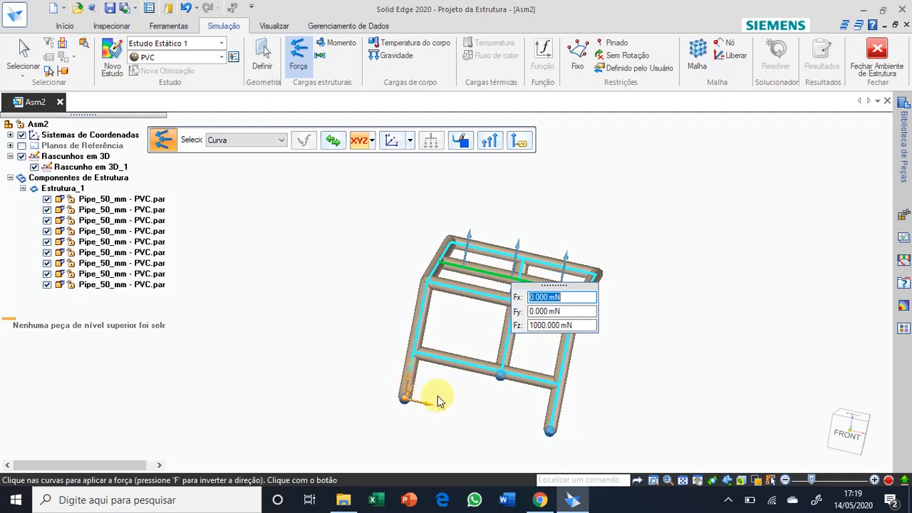
Set the crossbar force's Z component to -2000 mN and apply the load.
left_click(530, 325)
type("-")
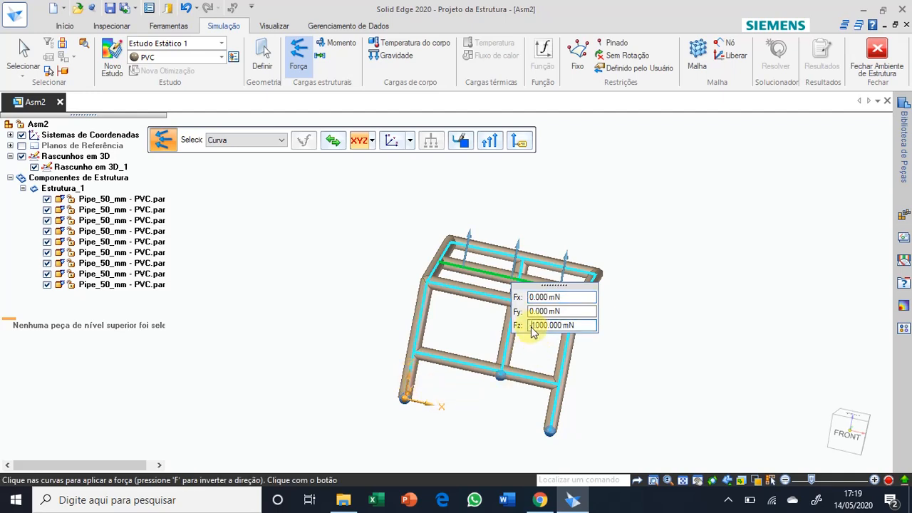
type("-")
type("2")
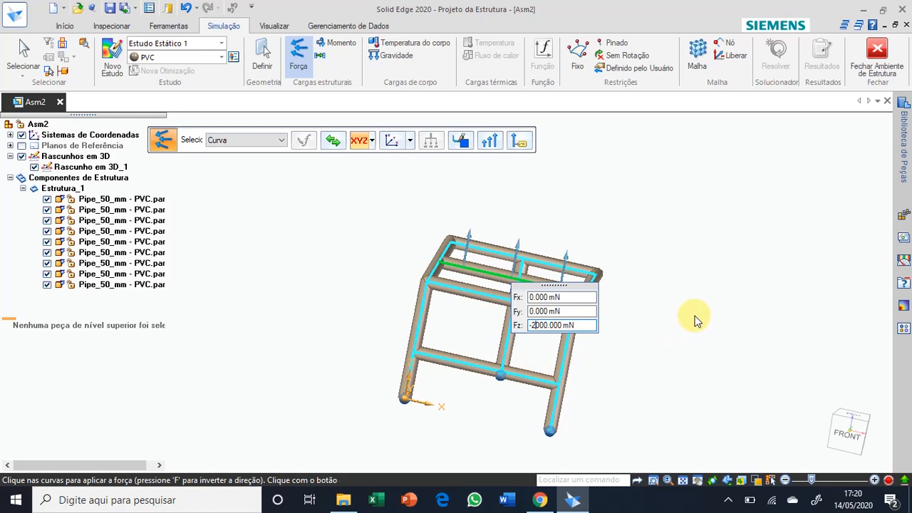
key("Return")
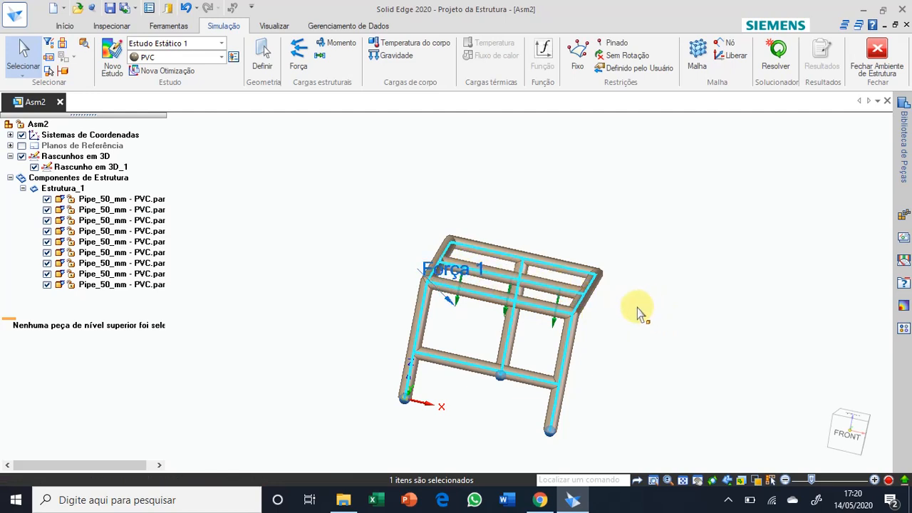
Solve the static study of the loaded pipe frame.
middle_click_drag(639, 310, 584, 325)
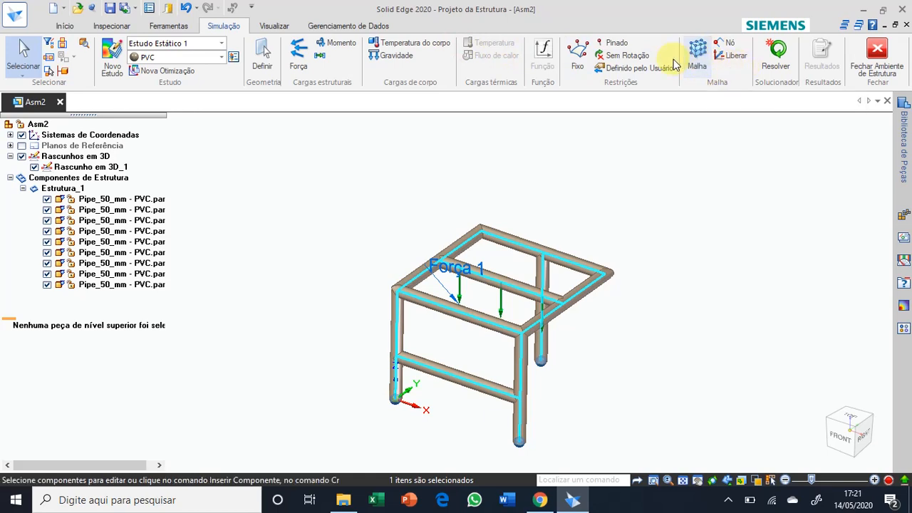
left_click(778, 65)
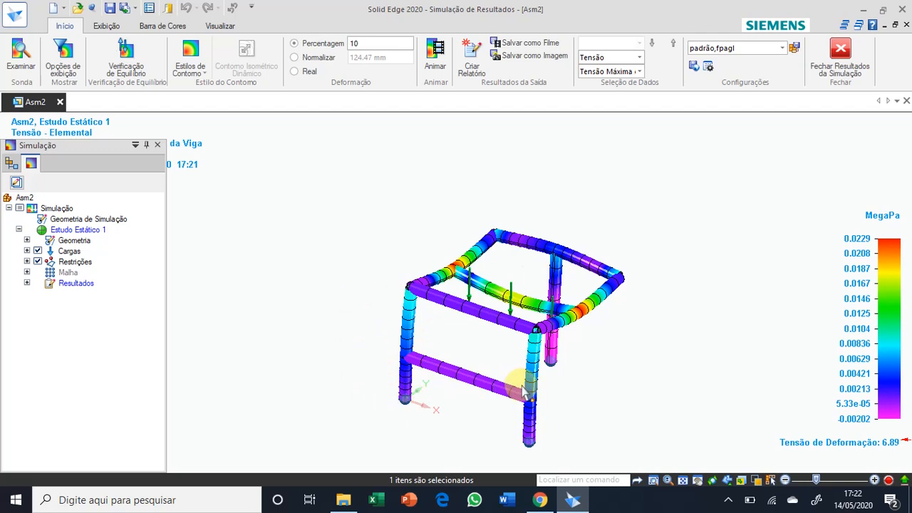
Switch the results plot from stress to displacement (Deslocamento) and animate the frame's deformation.
left_click(609, 63)
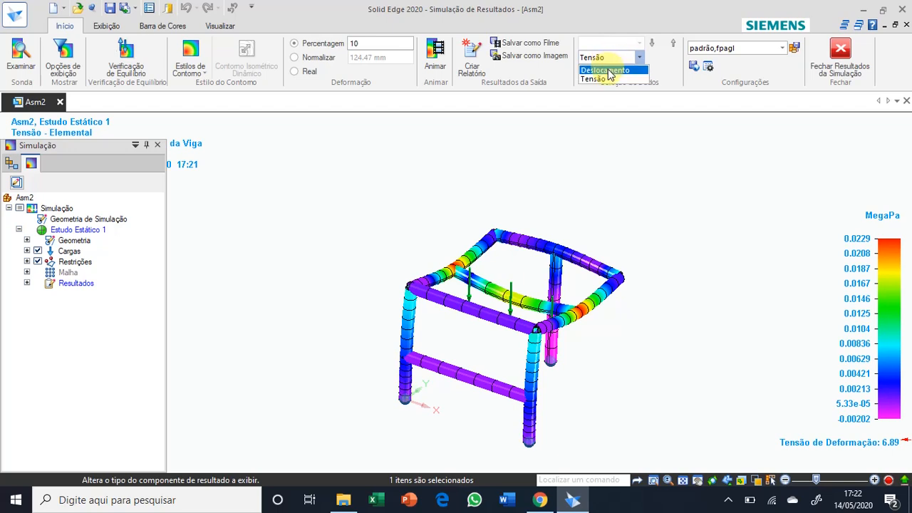
left_click(609, 74)
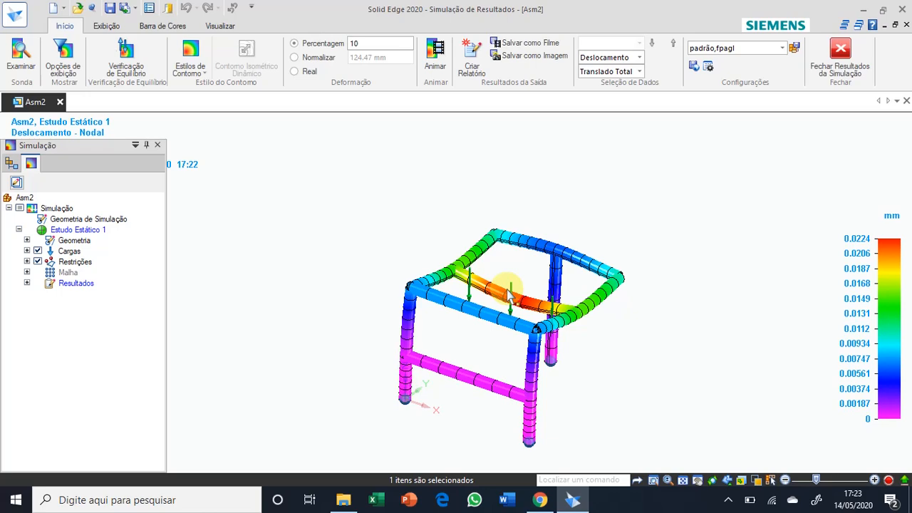
left_click(435, 64)
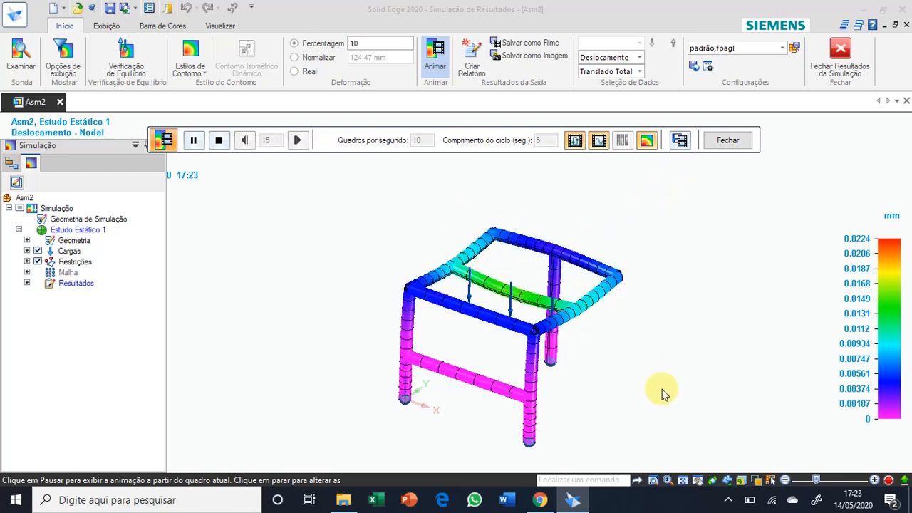
left_click(728, 501)
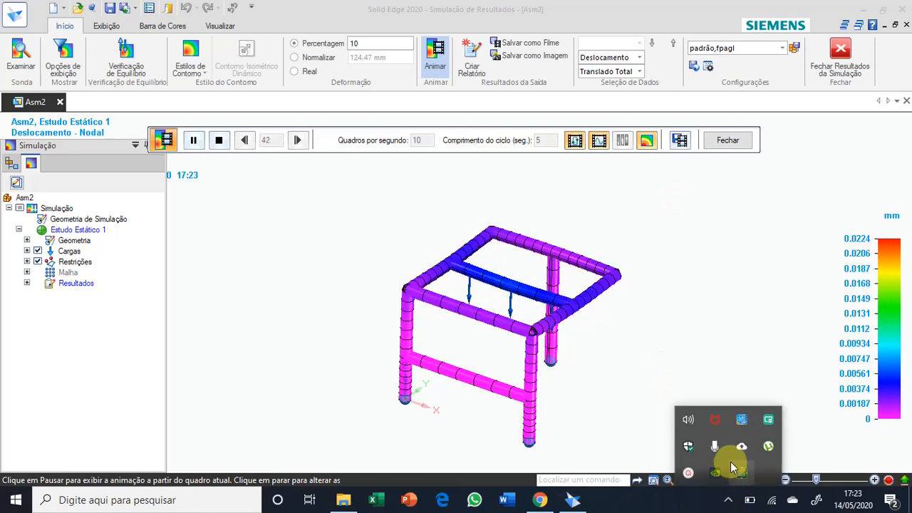
left_click(688, 473)
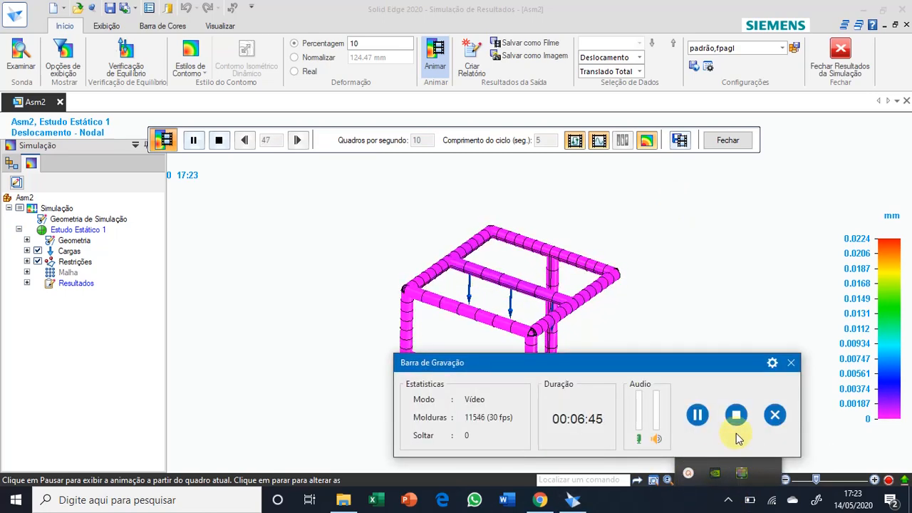
left_click(791, 364)
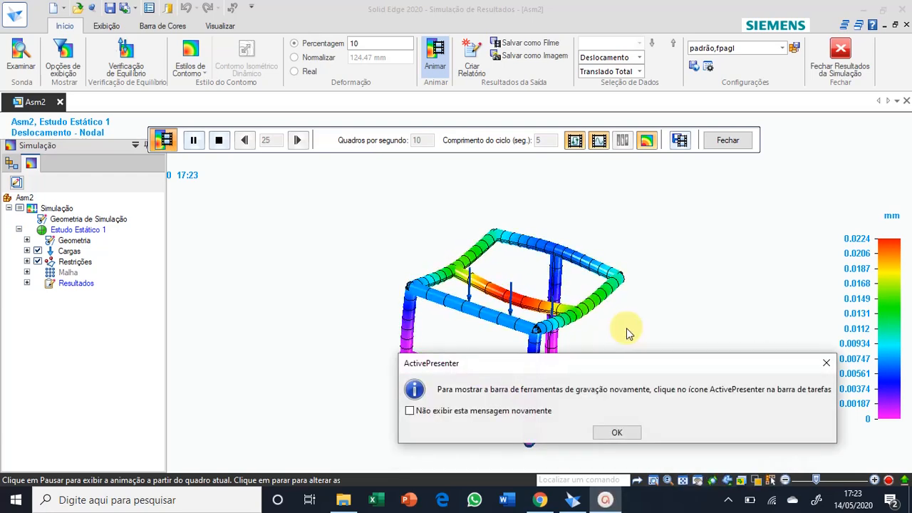
Close the deformation animation and switch the results plot to stress (Tensão) to examine the loaded frame.
left_click(610, 431)
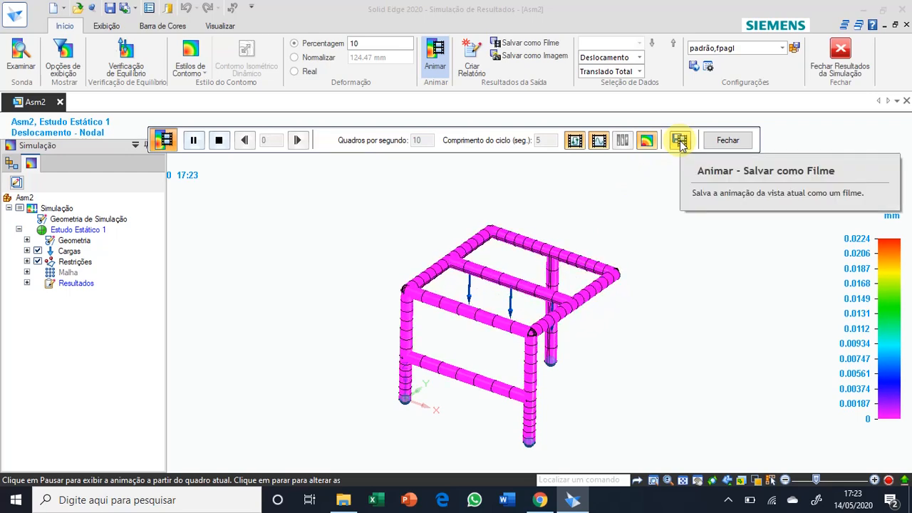
left_click(718, 141)
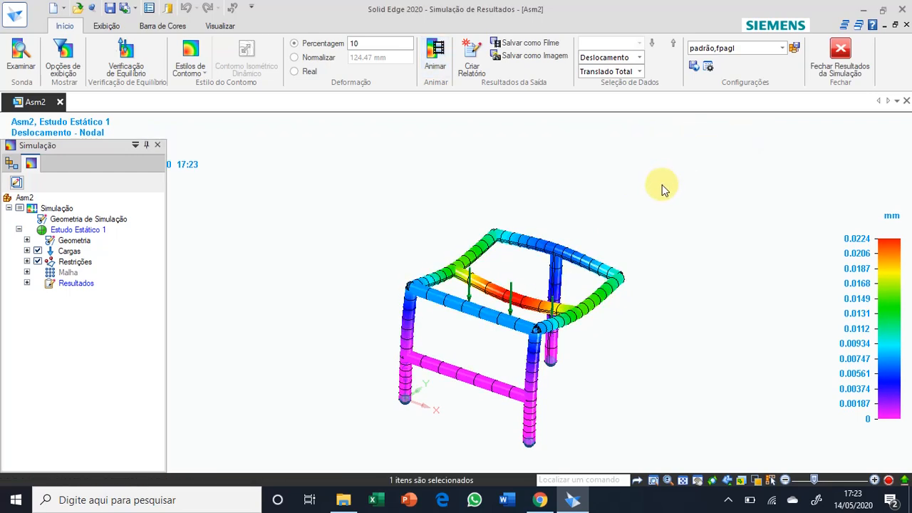
left_click(617, 59)
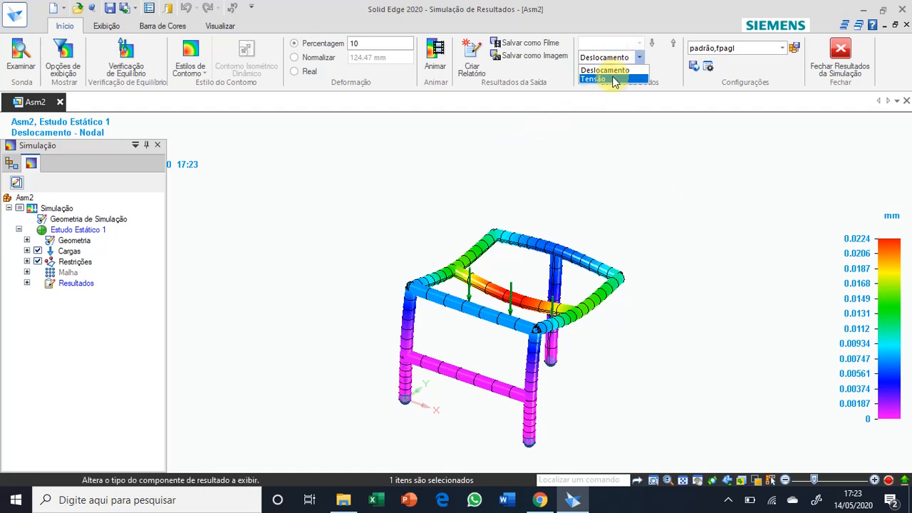
left_click(613, 79)
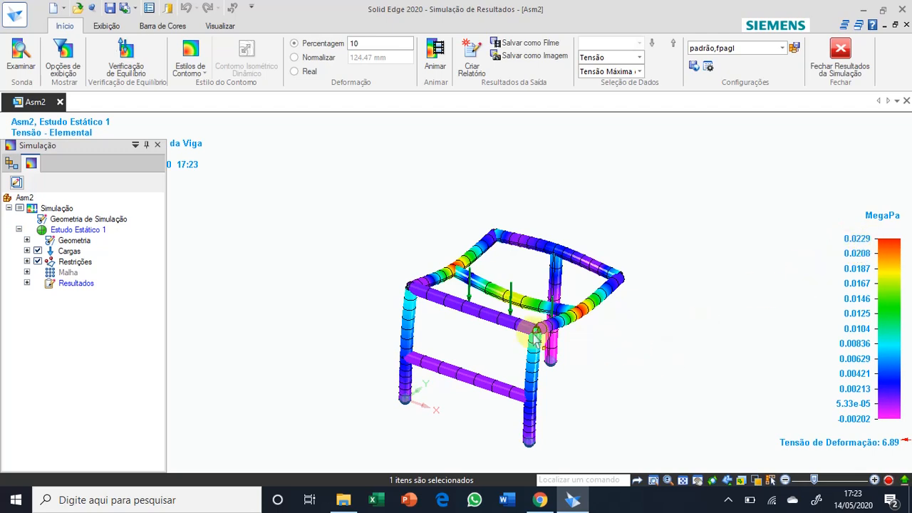
scroll(540, 336, "up", 2)
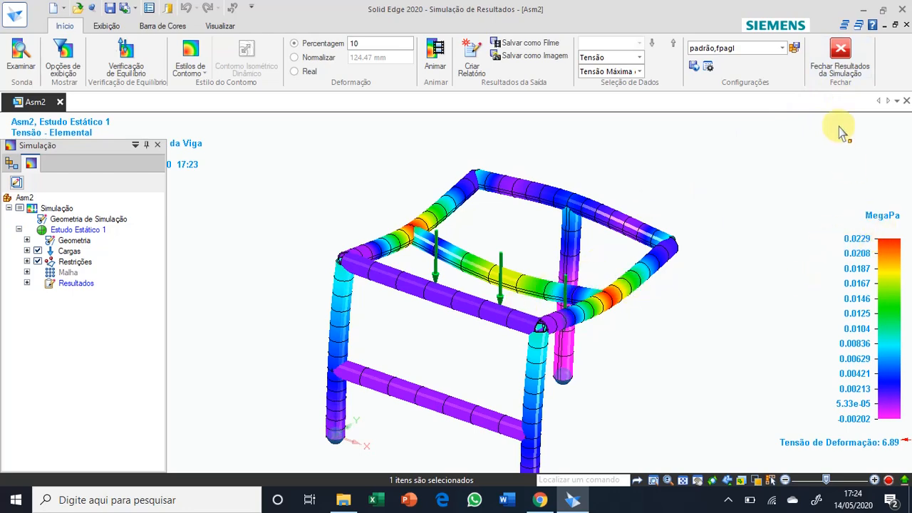
Close the results and remesh the beam frame at fineness level 9, a 10.00 mm subjective mesh size.
left_click(839, 58)
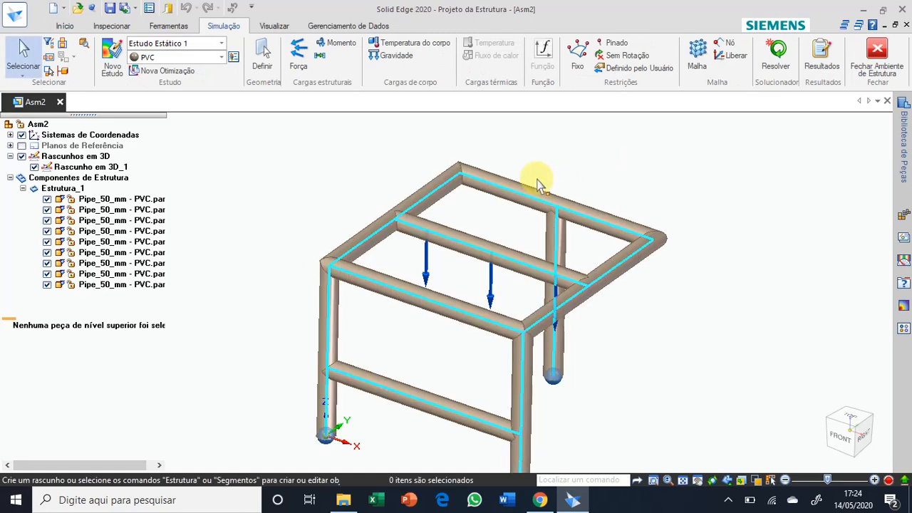
left_click(696, 53)
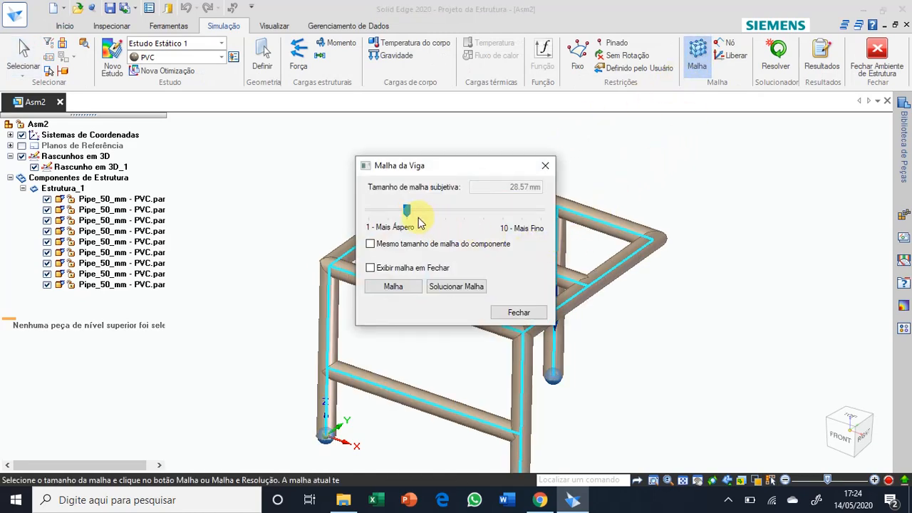
left_click_drag(406, 213, 517, 218)
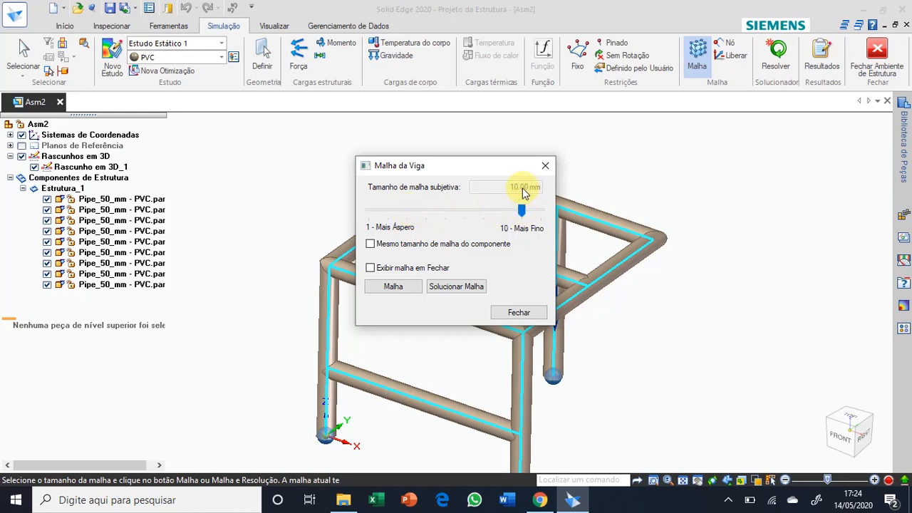
left_click_drag(520, 211, 406, 213)
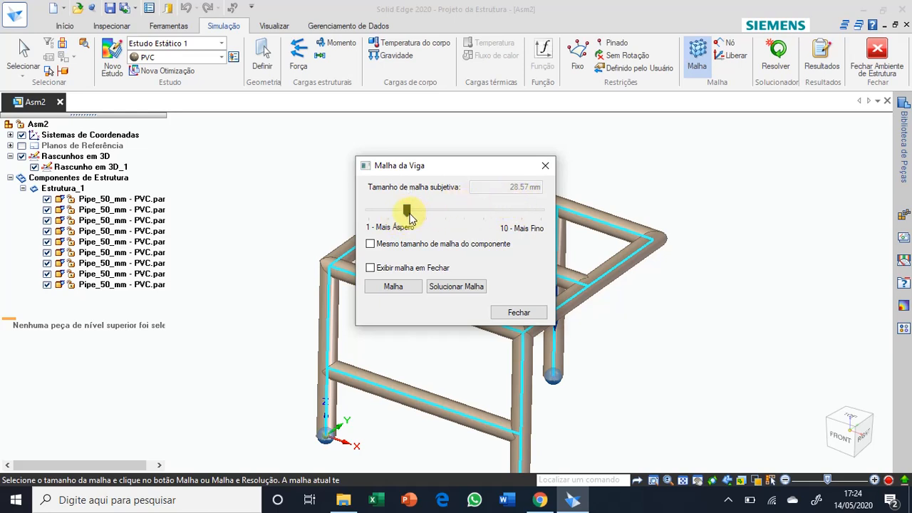
left_click_drag(408, 213, 522, 214)
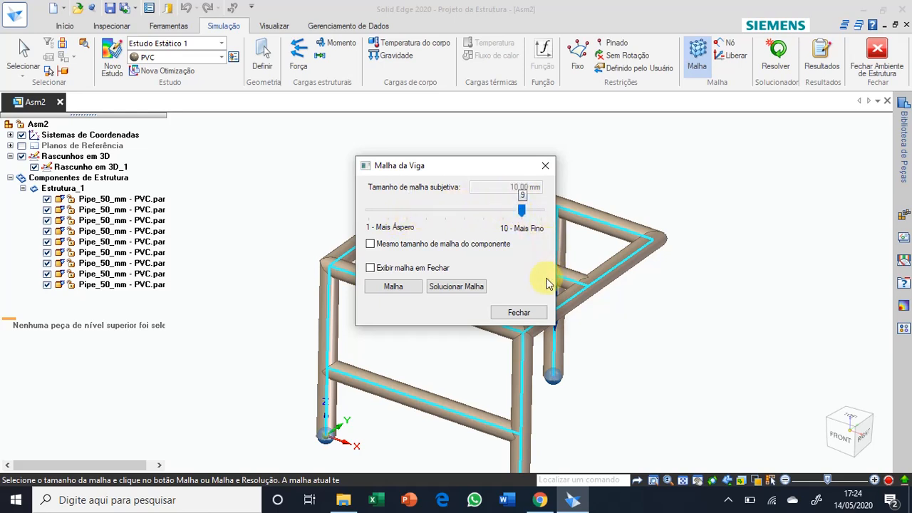
left_click(393, 286)
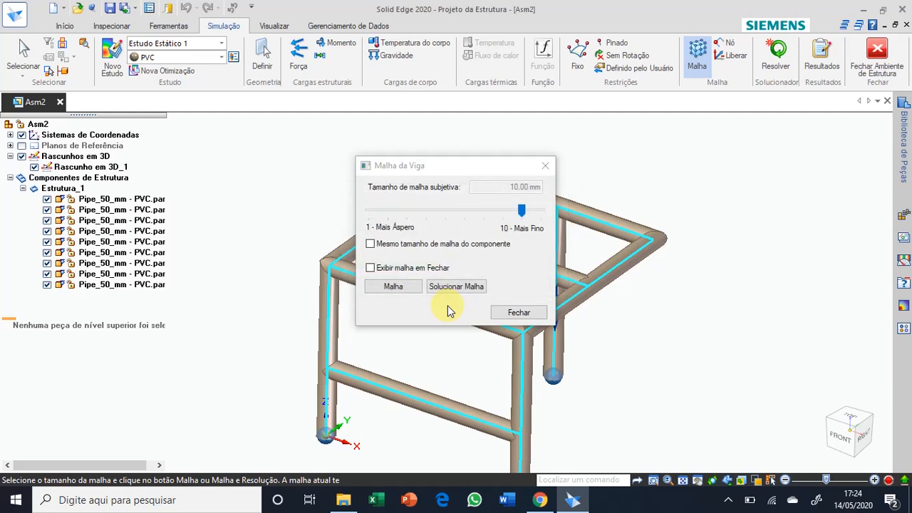
left_click(518, 312)
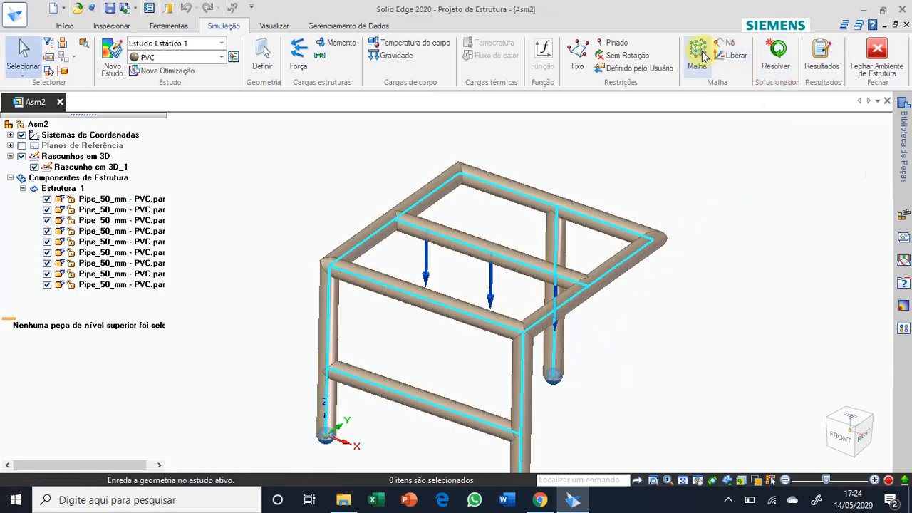
Solve the static study with the refined mesh and display the displacement (Deslocamento) results.
left_click(775, 57)
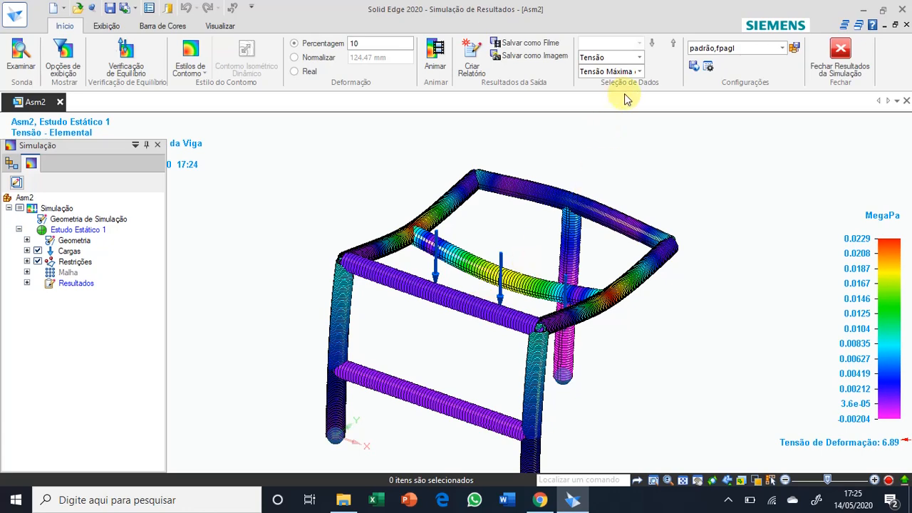
left_click(639, 57)
left_click(623, 72)
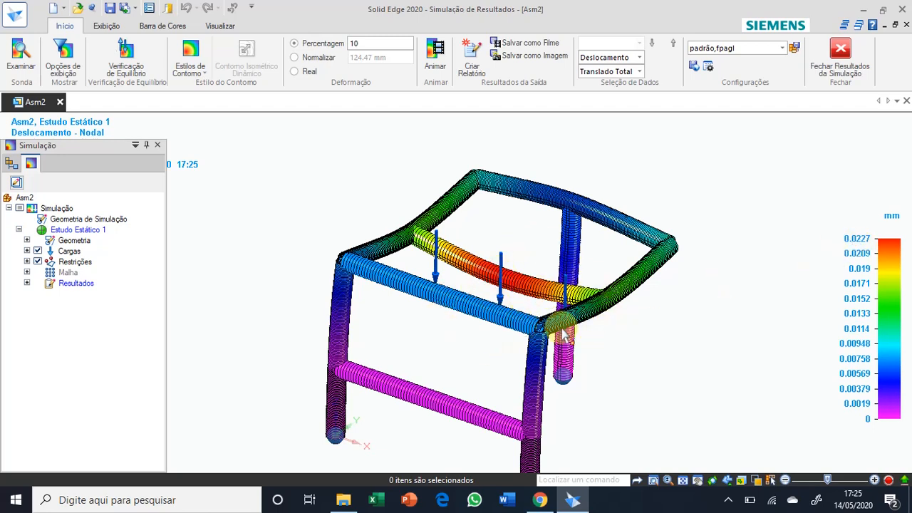
View the deformation at Real scale, return it to Percentagem 10, and close the simulation results.
left_click(294, 71)
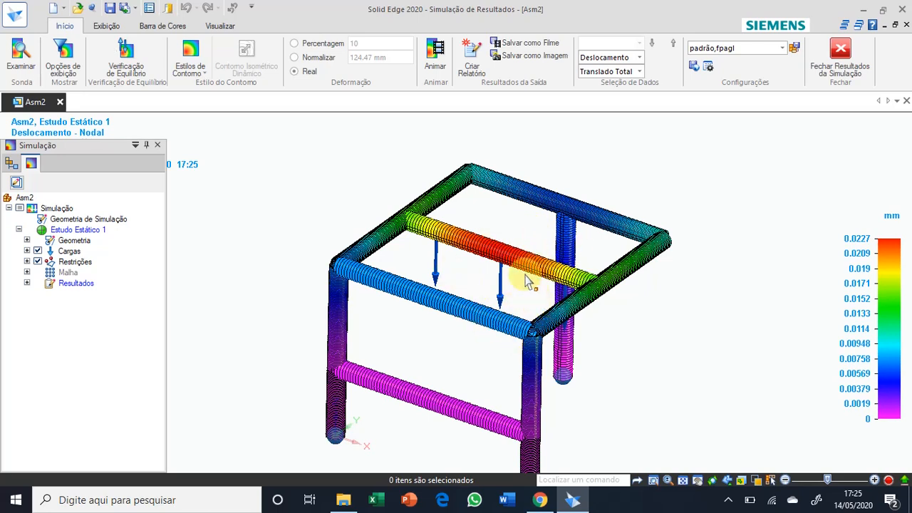
left_click(294, 43)
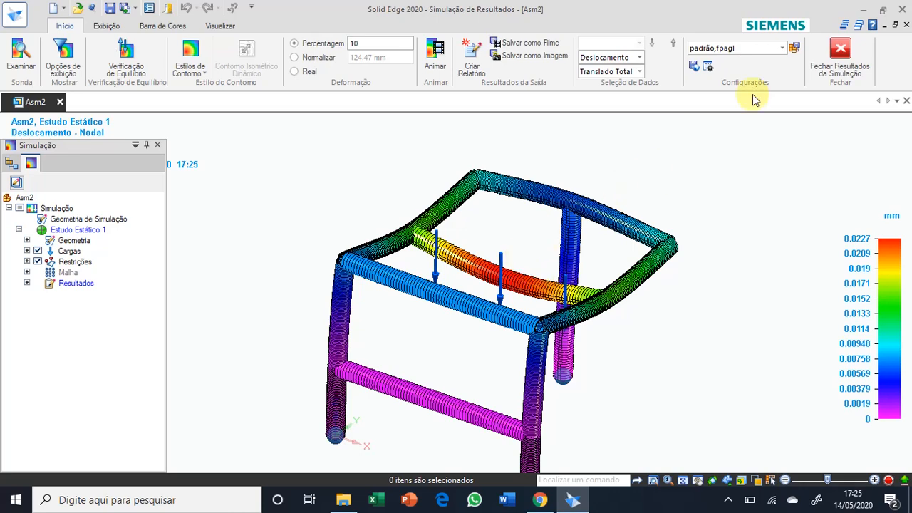
left_click(832, 68)
left_click(728, 499)
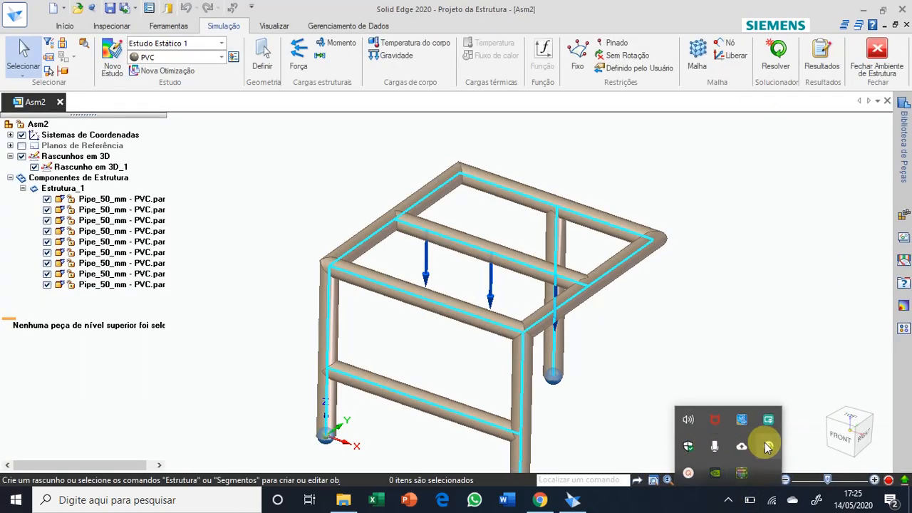
left_click(688, 473)
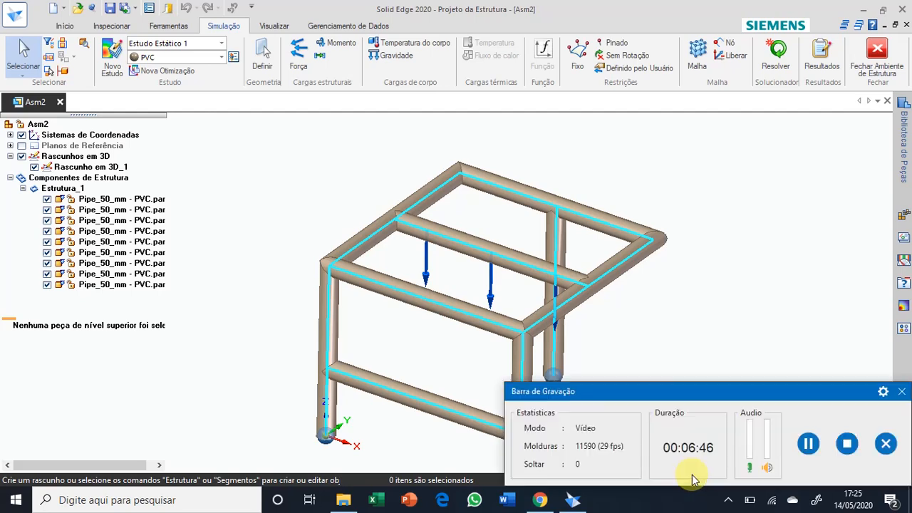